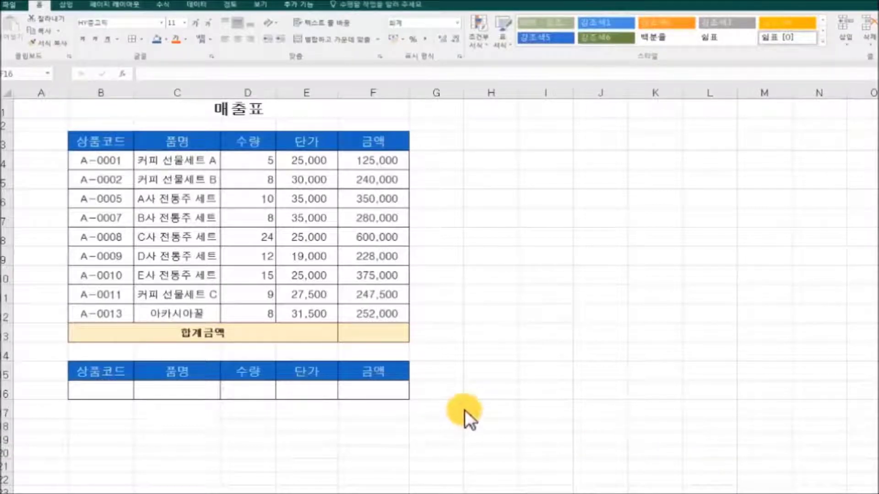
# Insert a SUM function over F4:F12 in the 합계금액 cell F13
pyautogui.click(372, 333)
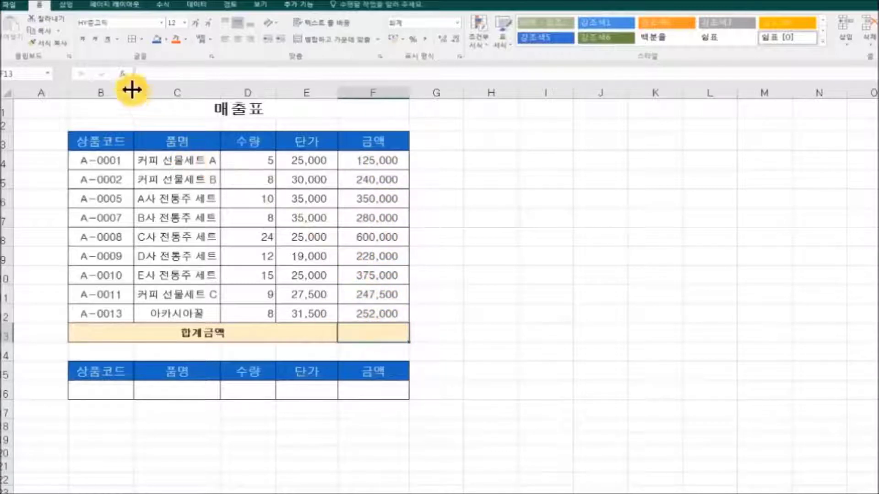
pyautogui.click(123, 73)
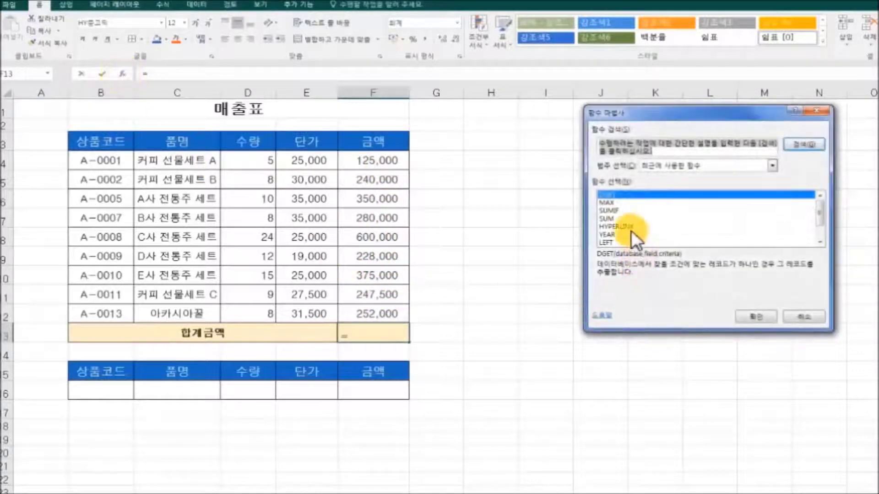
pyautogui.click(614, 218)
pyautogui.click(737, 318)
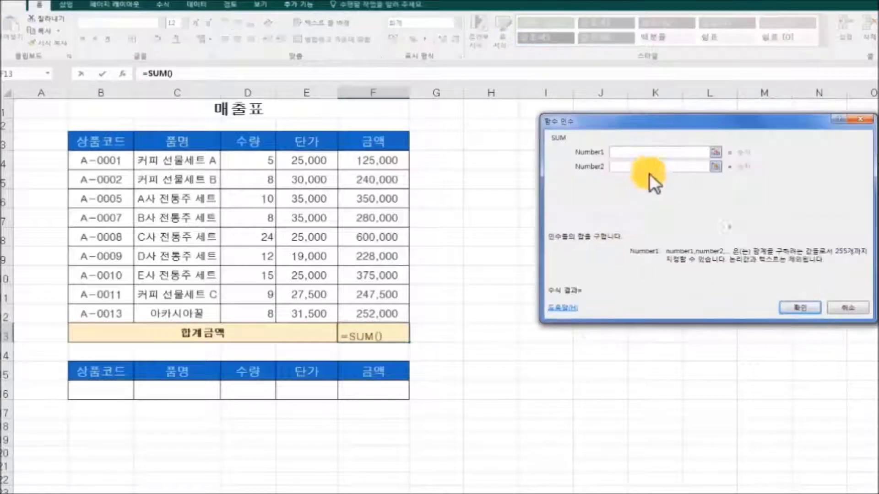
pyautogui.moveTo(385, 164); pyautogui.dragTo(379, 313)
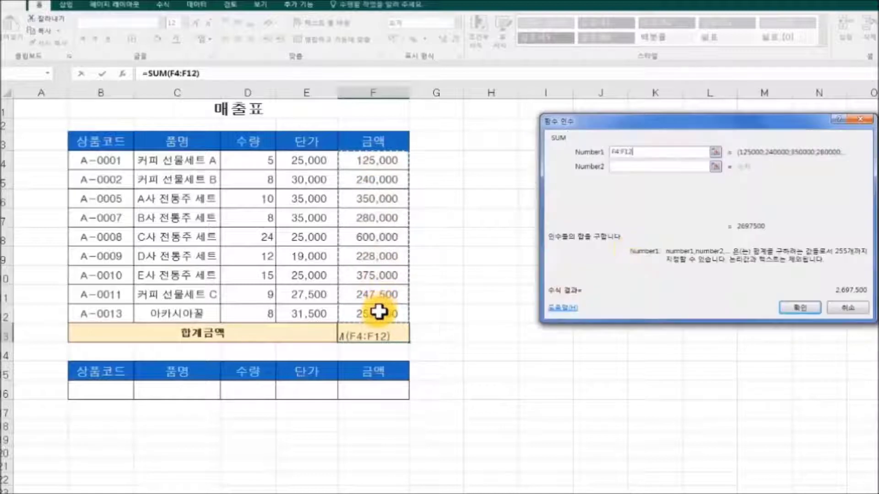
pyautogui.click(810, 306)
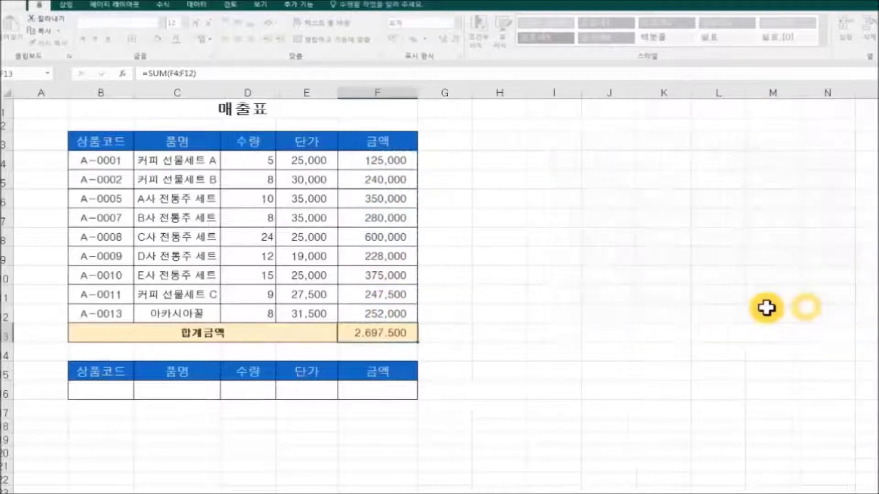
pyautogui.click(615, 350)
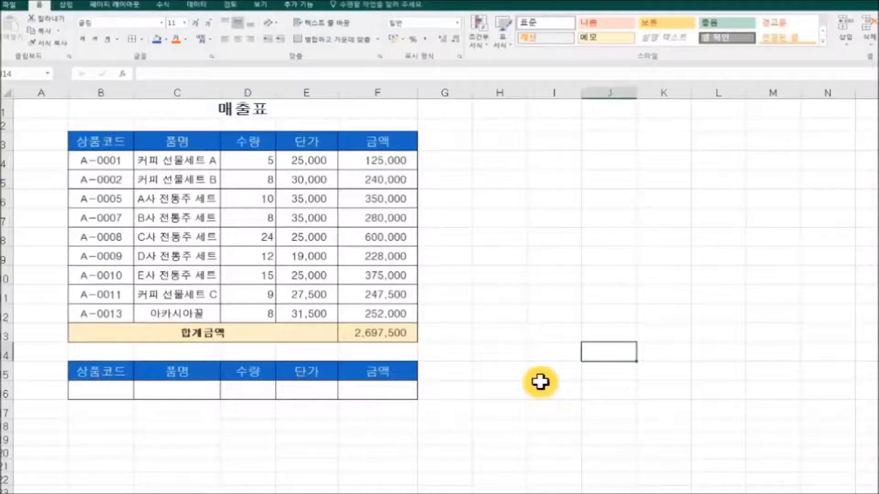
# Insert a MAX function over F4:F12 in the 금액 cell F16 of the lower table
pyautogui.moveTo(363, 165); pyautogui.dragTo(368, 313)
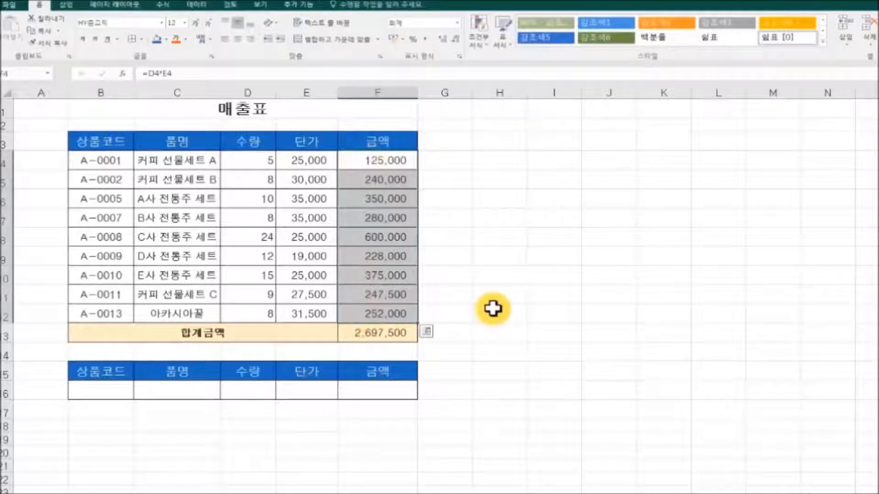
pyautogui.click(392, 391)
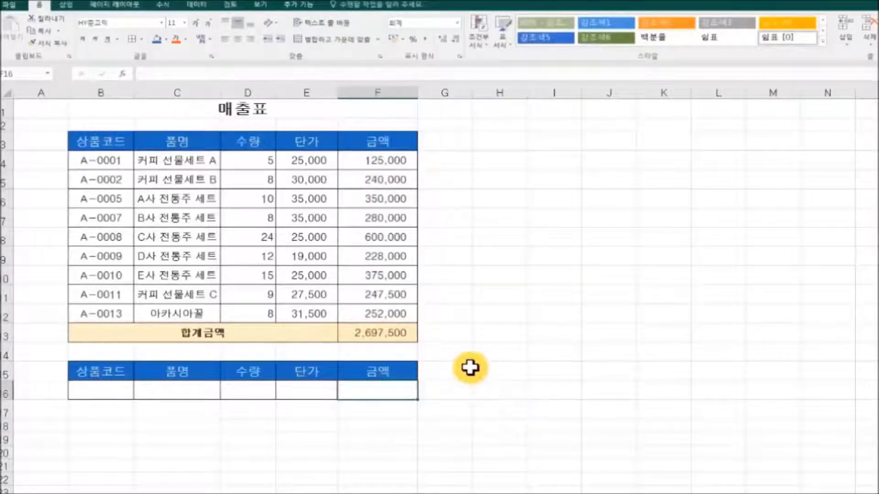
pyautogui.click(125, 74)
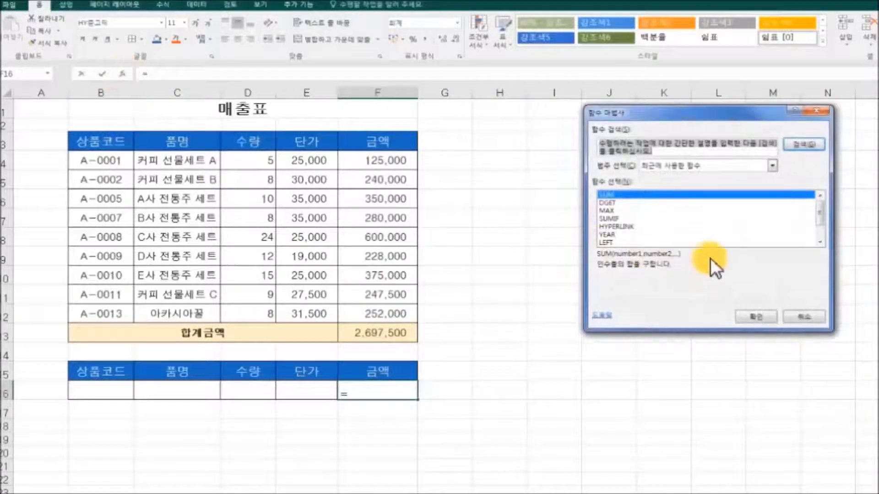
pyautogui.click(611, 210)
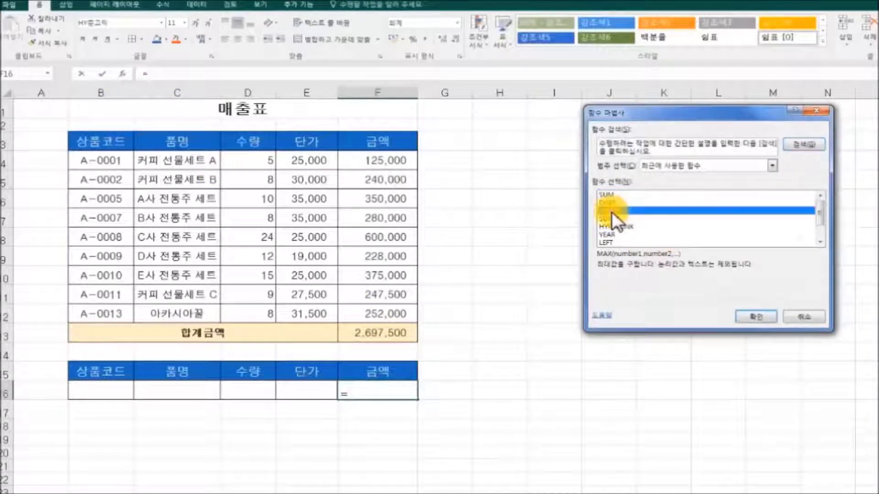
pyautogui.click(756, 317)
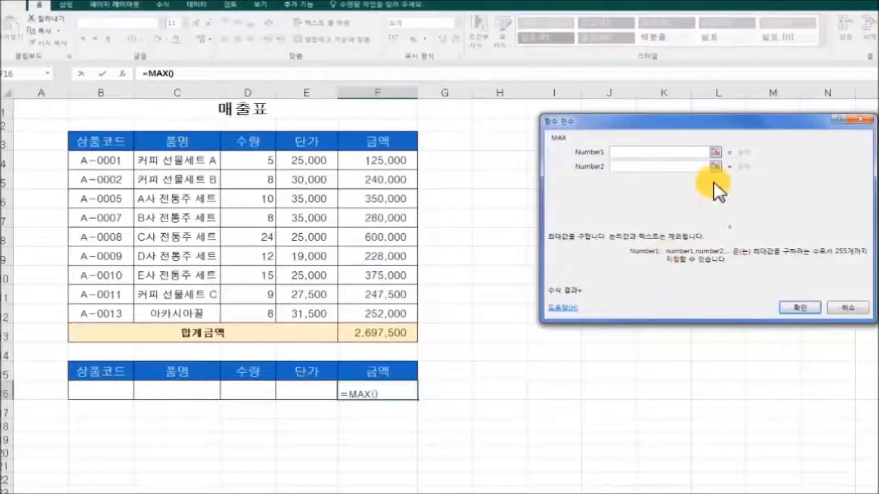
pyautogui.moveTo(372, 160); pyautogui.dragTo(368, 312)
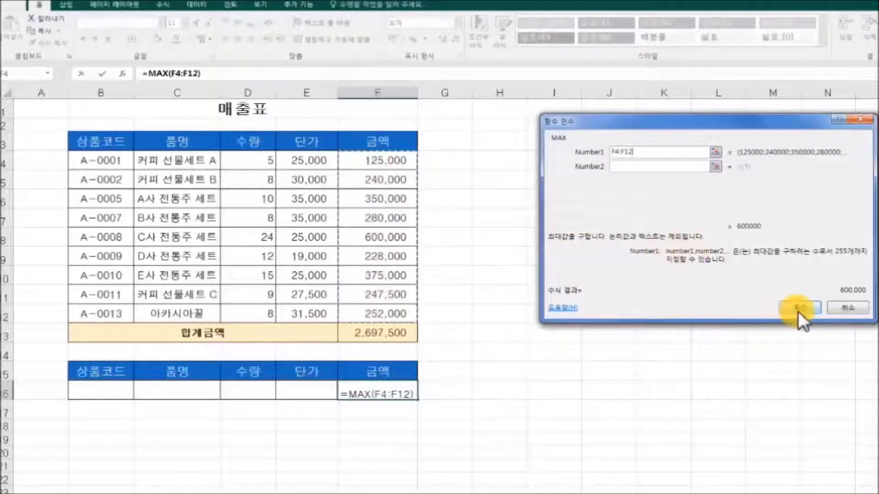
pyautogui.click(797, 310)
pyautogui.click(567, 352)
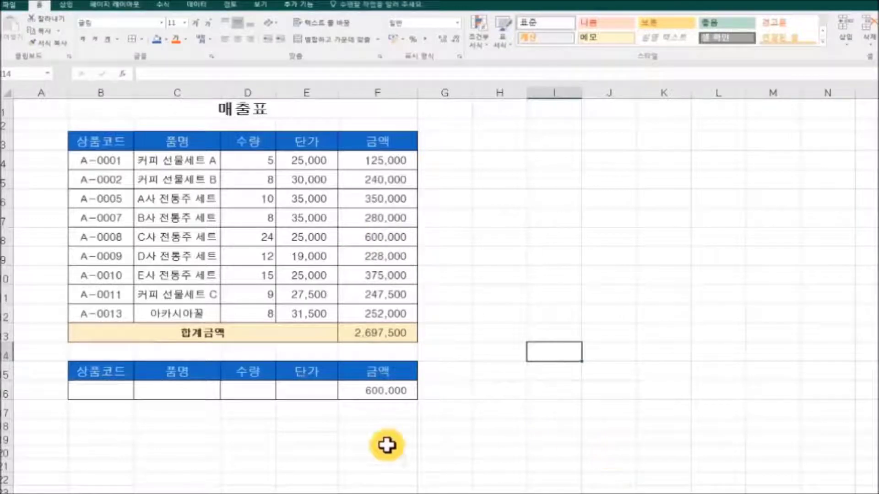
# Start a DGET function in the 품명 cell C16 with B3:F12, including the header row, as its Database
pyautogui.click(197, 391)
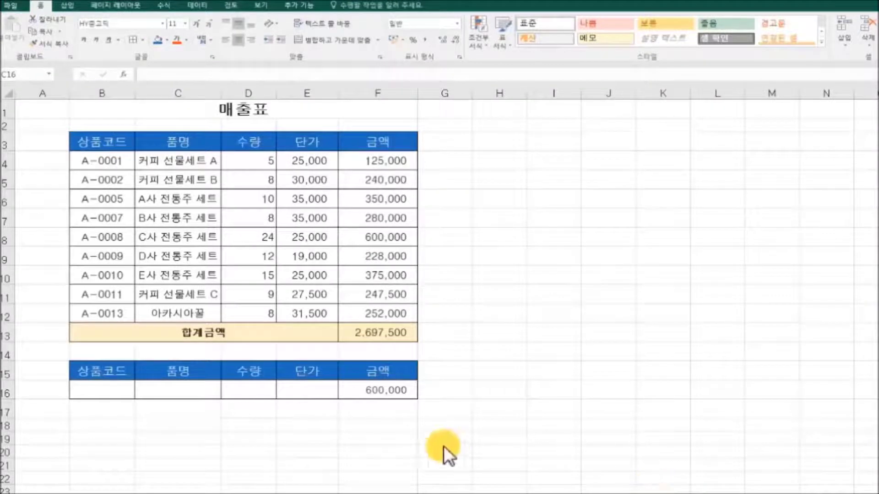
pyautogui.click(194, 392)
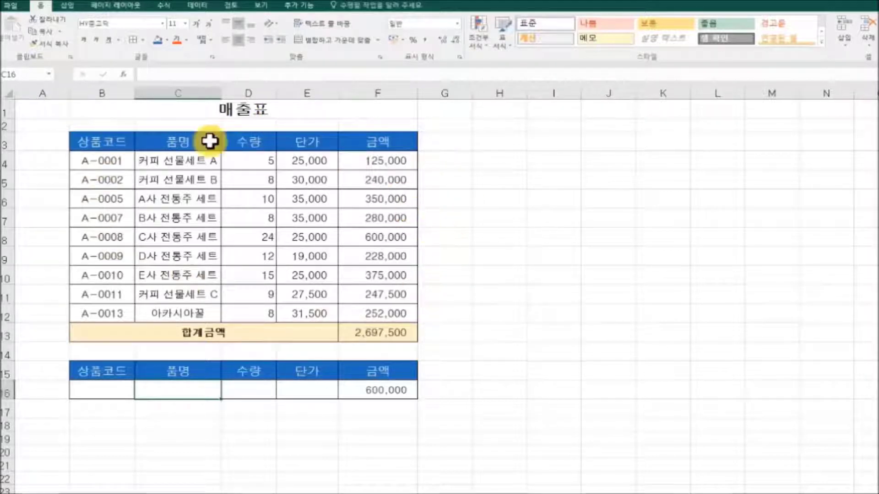
pyautogui.click(123, 75)
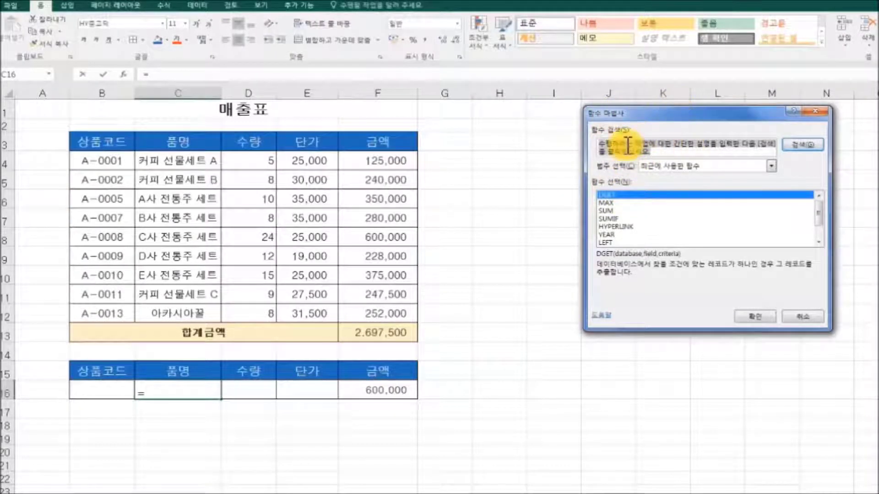
pyautogui.click(753, 316)
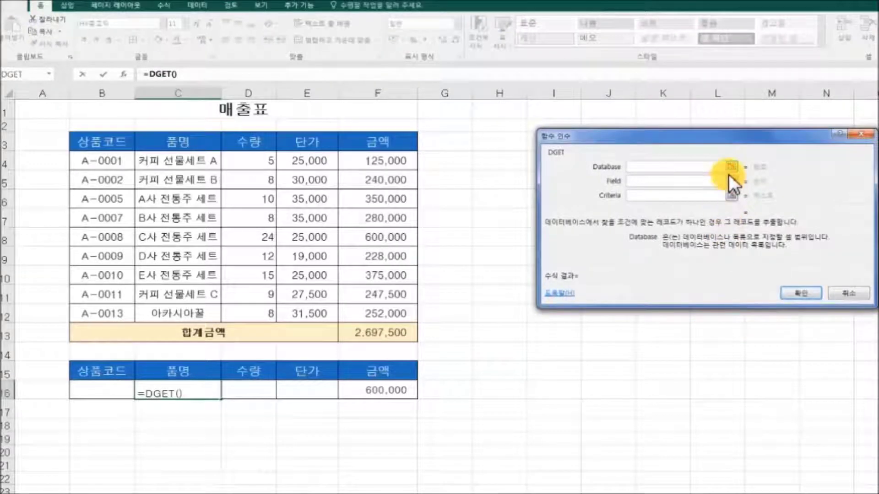
pyautogui.click(732, 165)
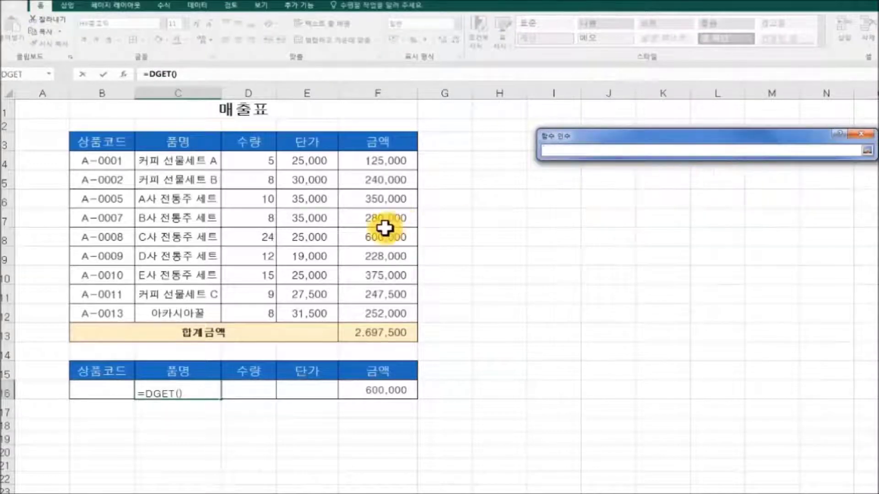
pyautogui.moveTo(130, 164); pyautogui.dragTo(371, 313)
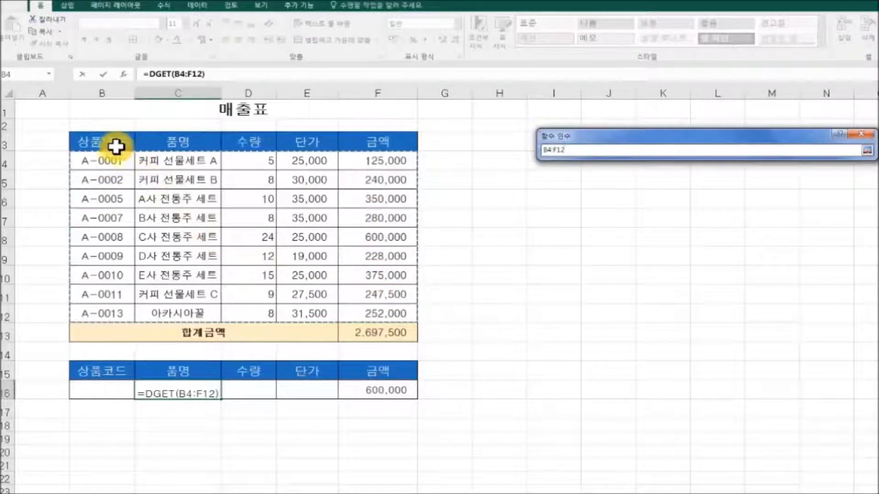
pyautogui.moveTo(100, 137); pyautogui.dragTo(358, 308)
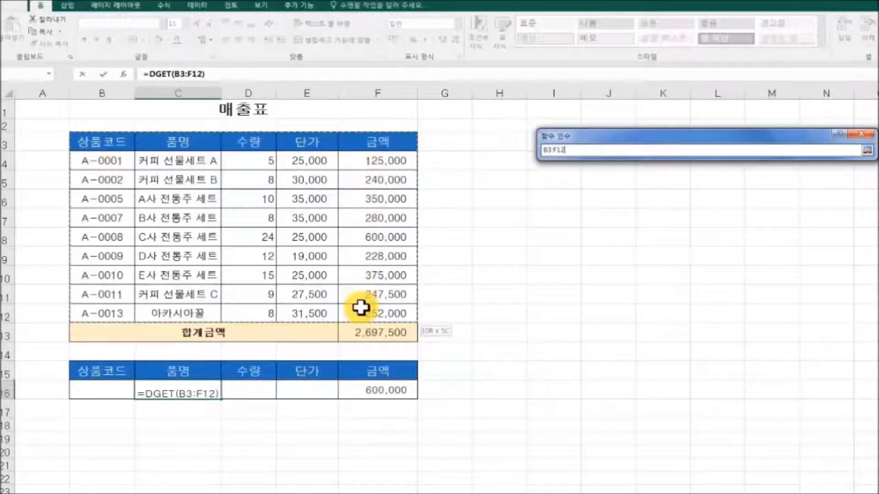
pyautogui.press('Return')
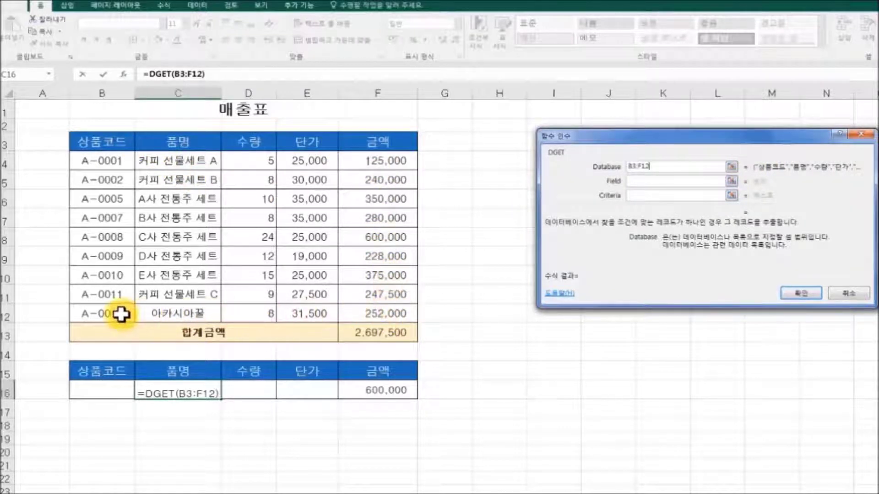
# Set the DGET Field to C15 and its Criteria to F15:F16, and insert the function
pyautogui.click(731, 181)
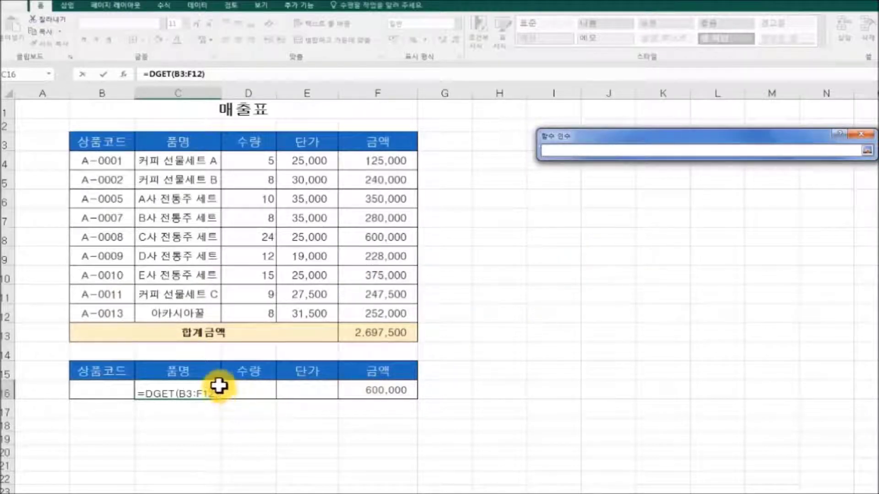
pyautogui.click(190, 368)
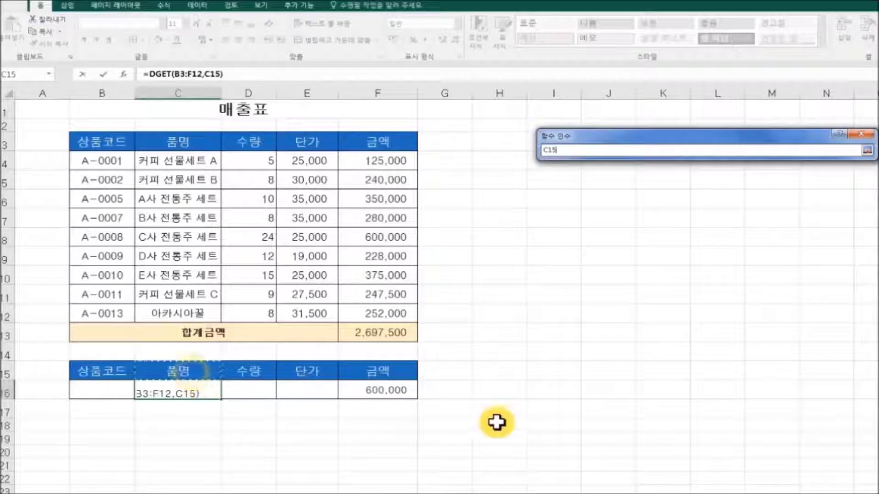
pyautogui.click(868, 151)
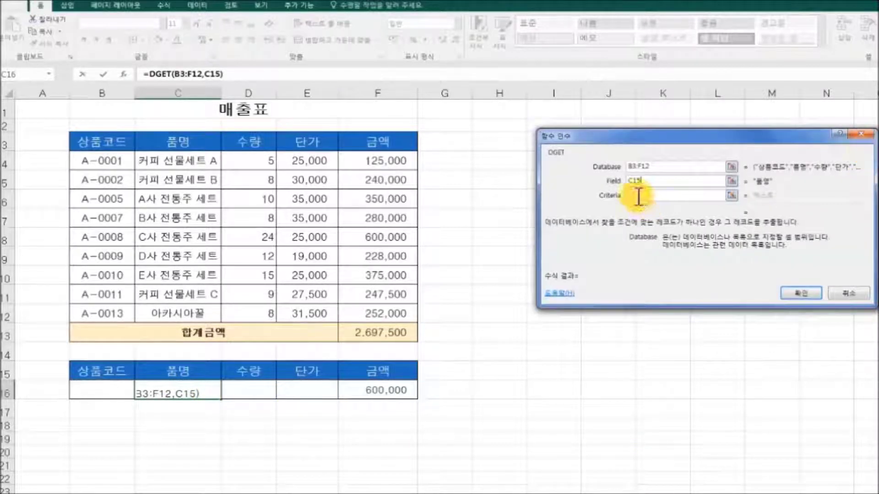
pyautogui.click(732, 196)
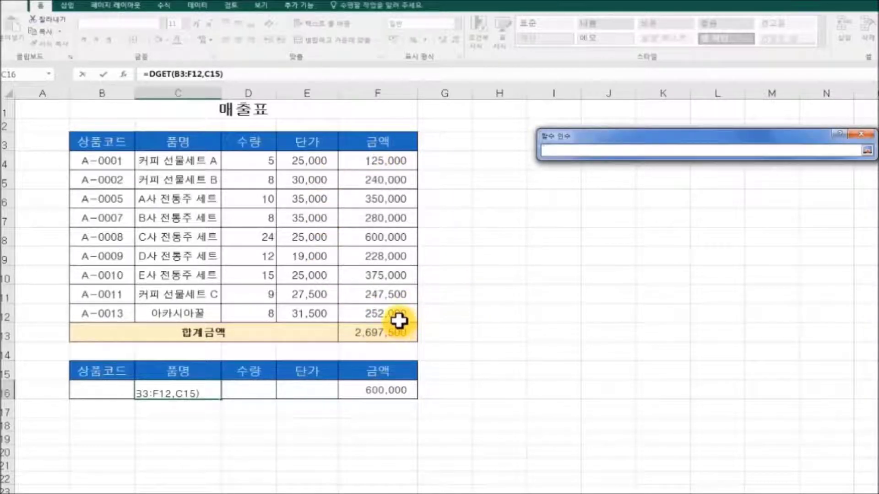
pyautogui.moveTo(381, 369); pyautogui.dragTo(383, 389)
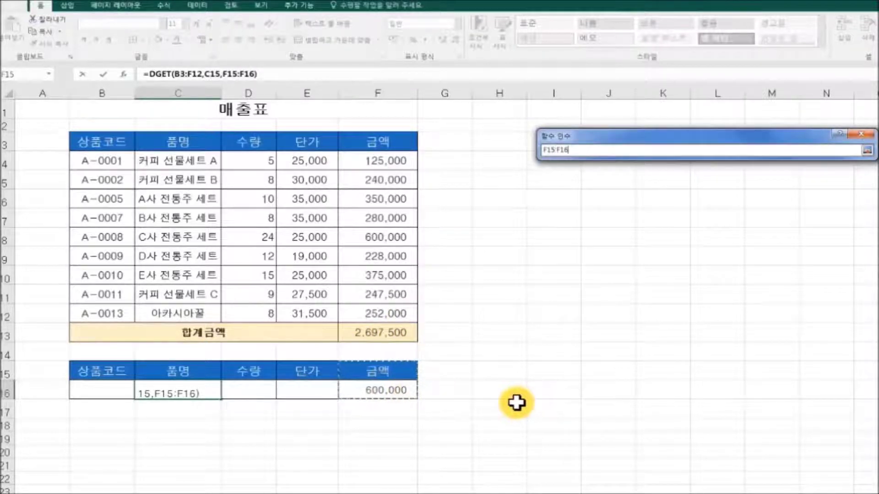
pyautogui.click(867, 150)
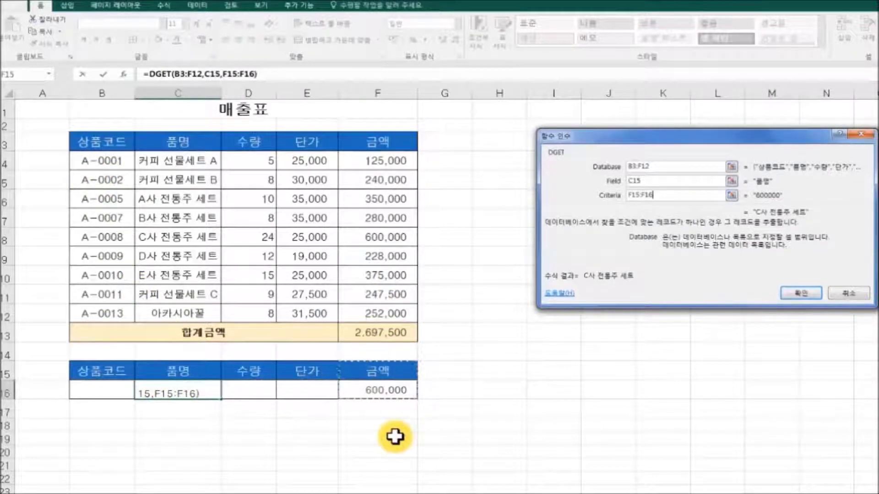
pyautogui.click(807, 299)
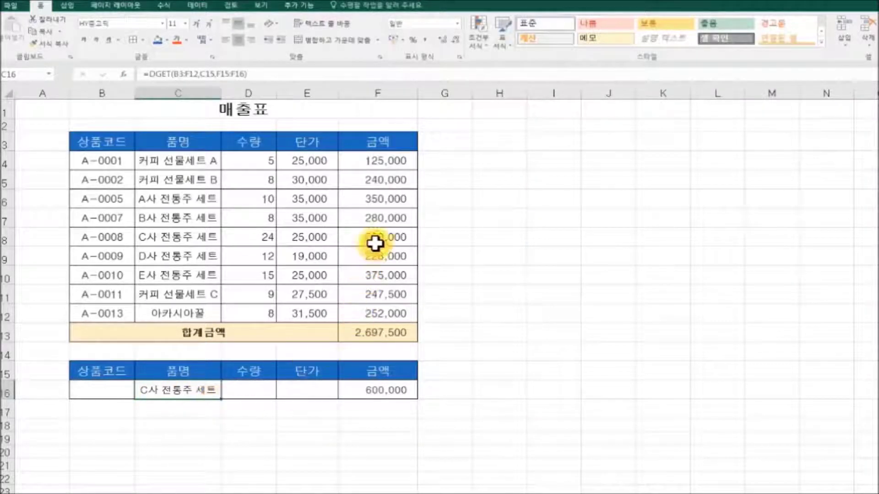
# Set the 수량 of D사 전통주 세트 in D9 to 120 and highlight that item's row from 품명 to 금액
pyautogui.moveTo(398, 235); pyautogui.dragTo(206, 237)
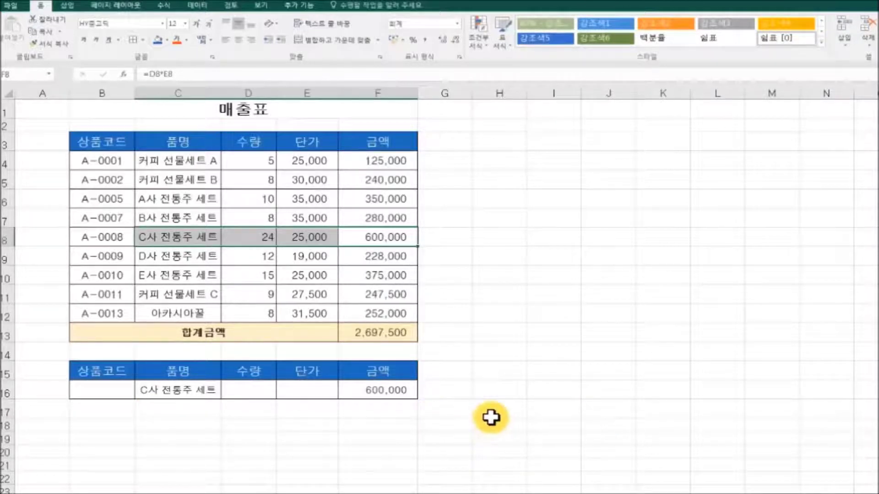
pyautogui.click(251, 261)
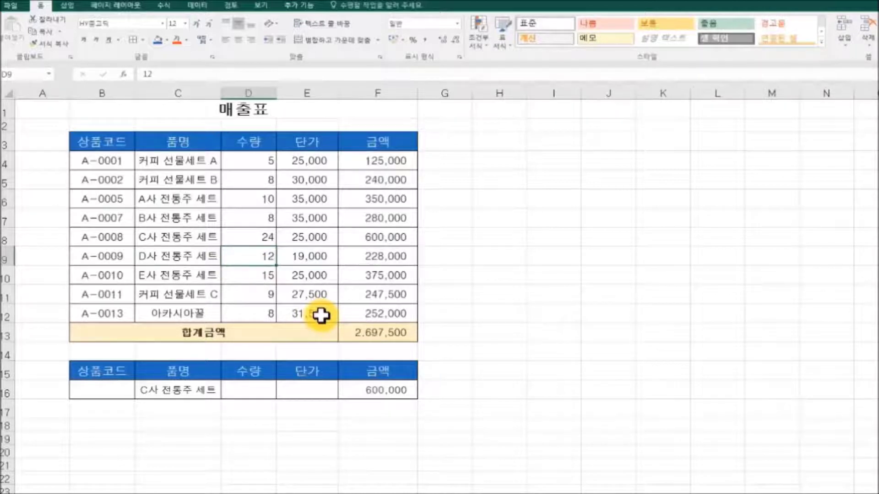
pyautogui.press('F2')
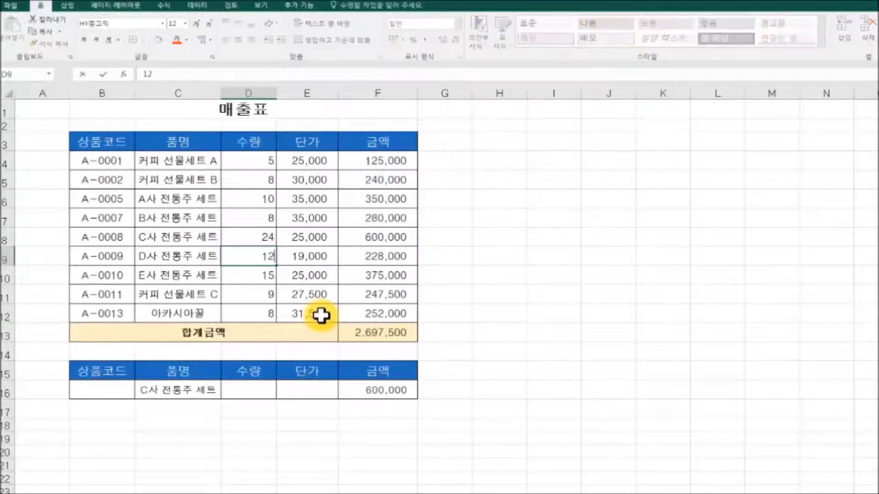
pyautogui.click(520, 251)
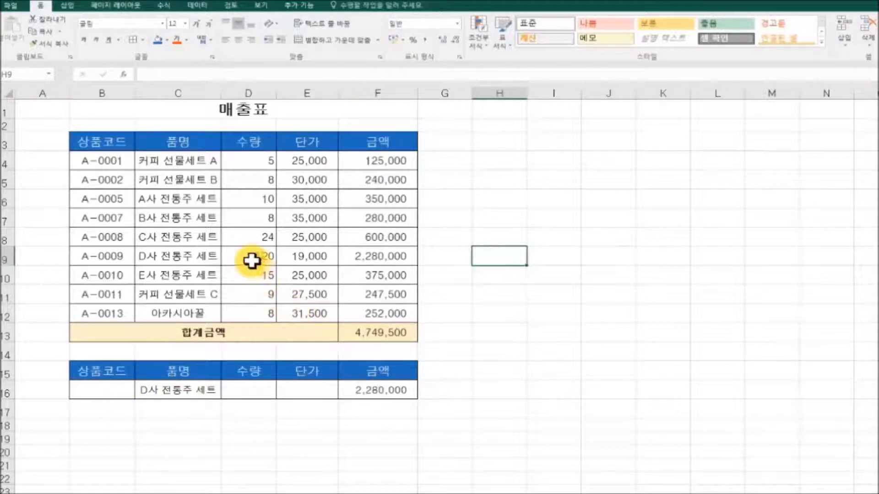
pyautogui.moveTo(169, 255); pyautogui.dragTo(392, 255)
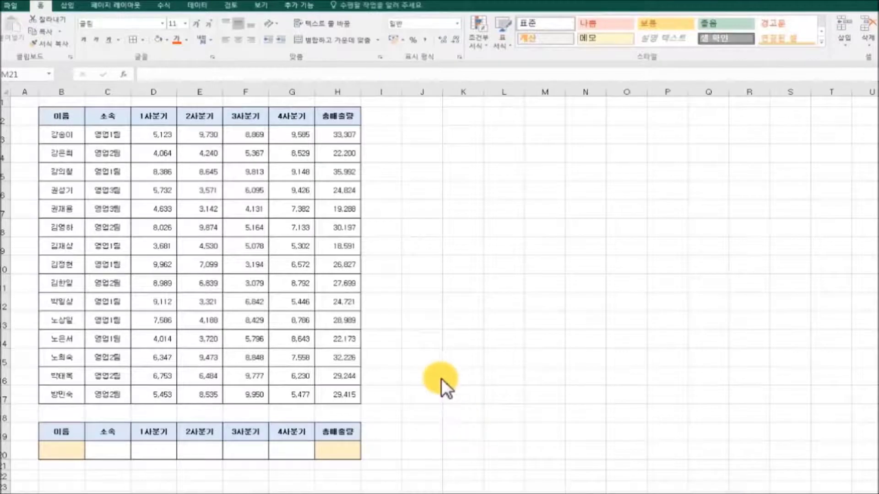
# Insert a MAX function over H3:H17 in the 총매출량 cell H20 of the lower table
pyautogui.moveTo(55, 117); pyautogui.dragTo(333, 387)
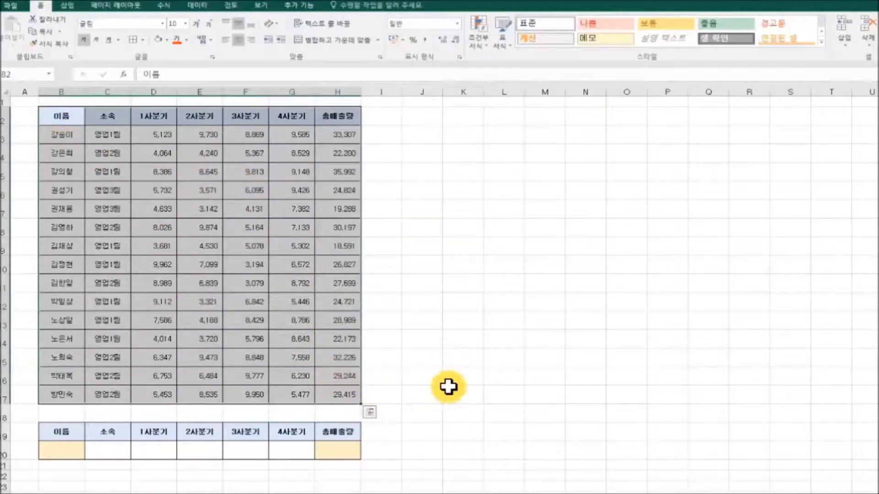
pyautogui.click(453, 390)
pyautogui.click(343, 450)
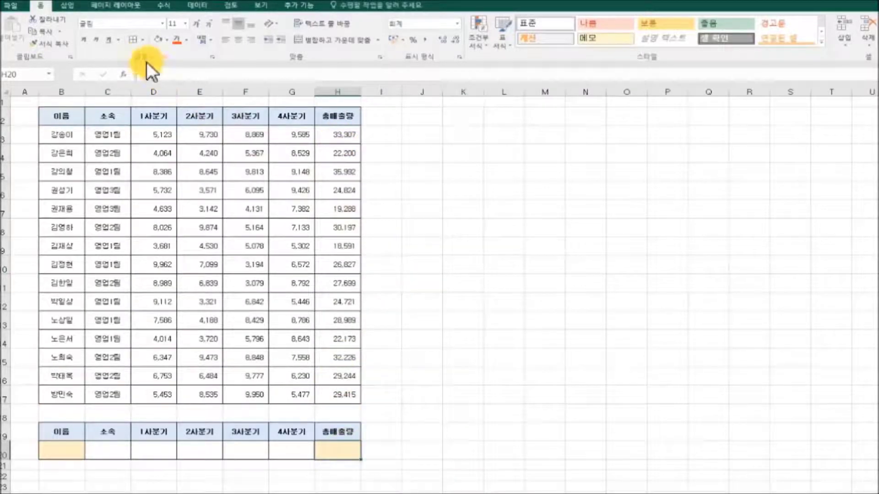
pyautogui.click(123, 75)
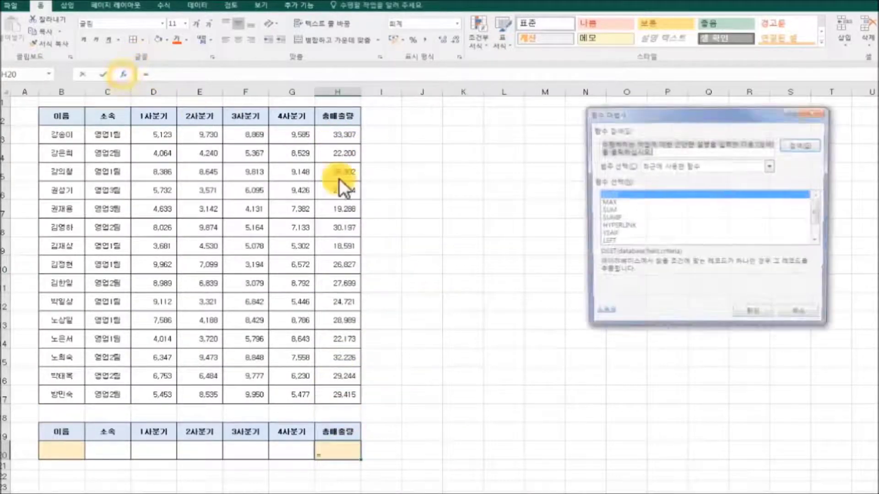
pyautogui.click(608, 203)
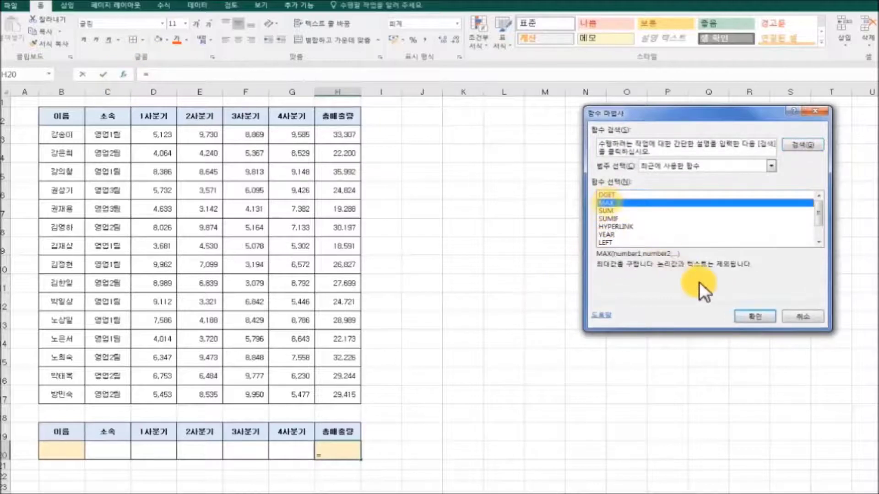
pyautogui.click(738, 316)
pyautogui.moveTo(343, 137); pyautogui.dragTo(345, 387)
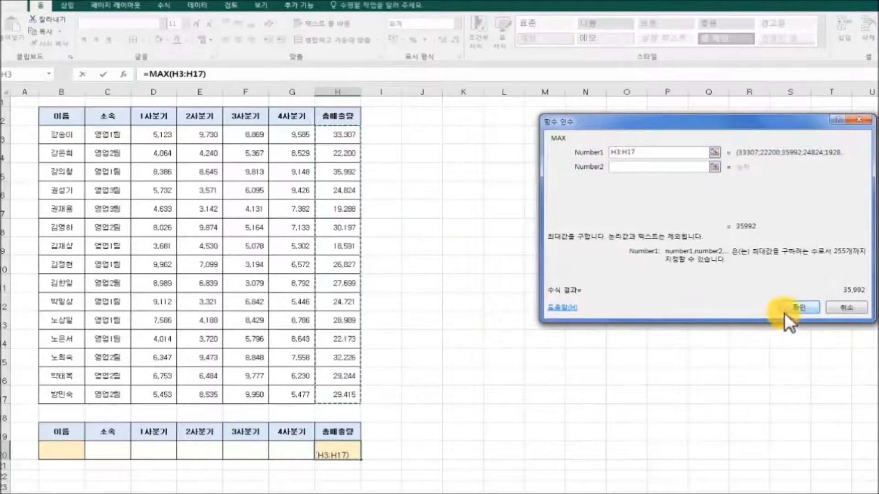
pyautogui.click(798, 308)
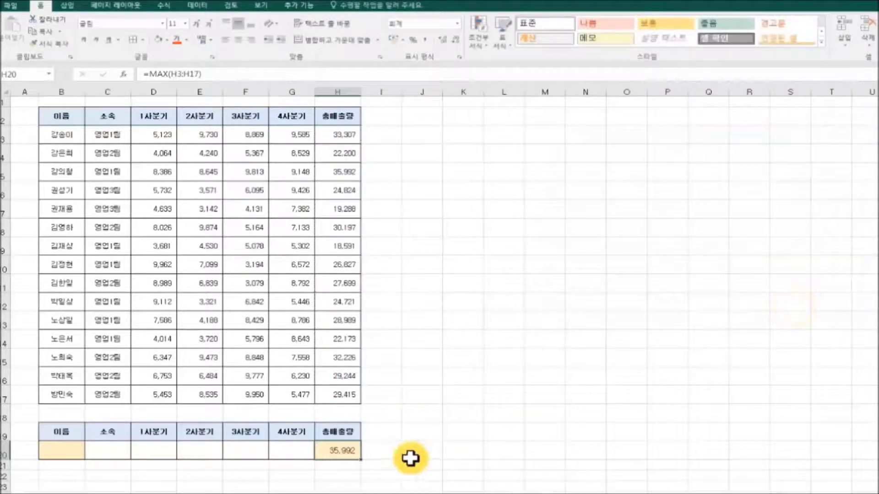
# Start a DGET function in the 이름 cell B20 with B2:H17, including the header row, as its Database
pyautogui.click(69, 453)
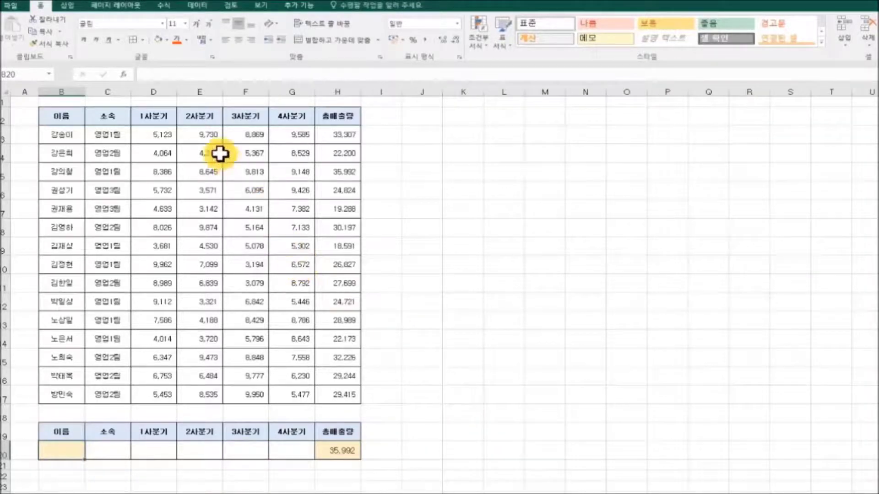
pyautogui.click(121, 74)
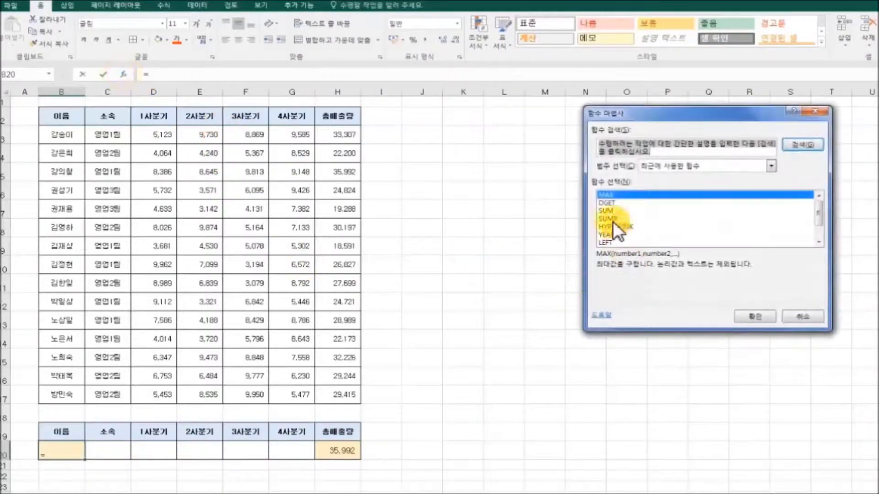
pyautogui.click(609, 203)
pyautogui.click(751, 316)
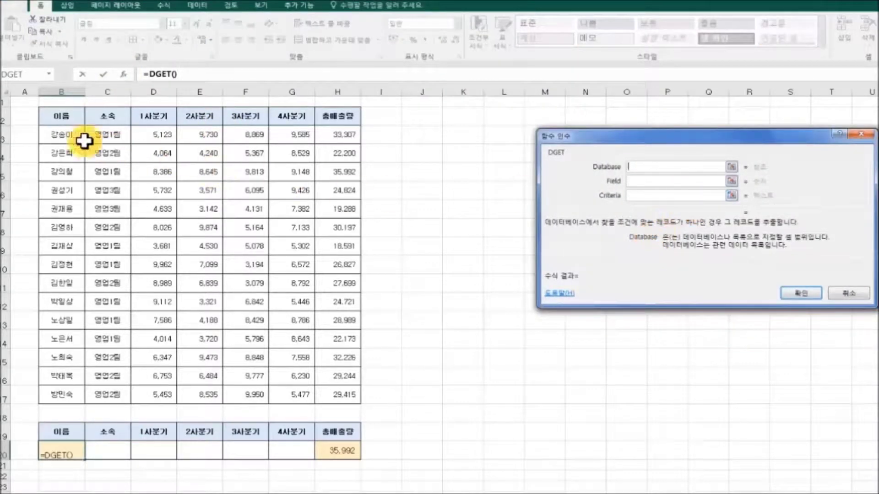
pyautogui.moveTo(61, 116); pyautogui.dragTo(339, 395)
# Set the DGET Field to B19 and its Criteria to H19:H20, and insert the function
pyautogui.click(70, 432)
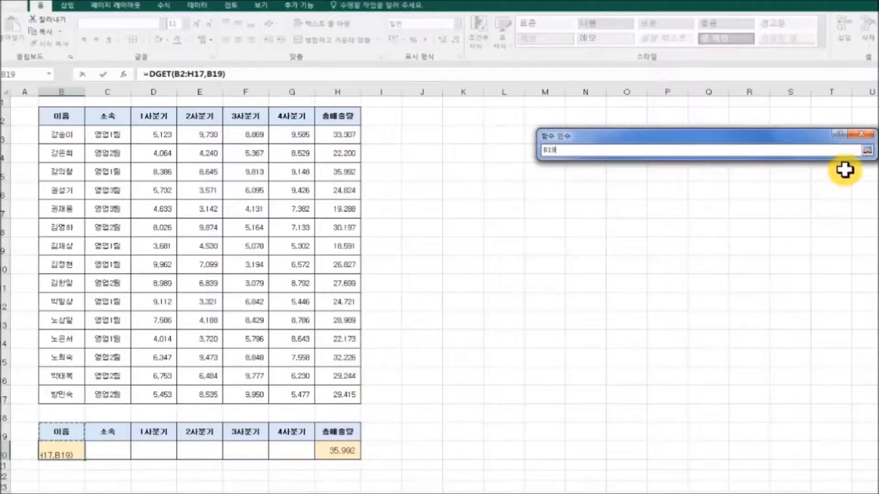
pyautogui.click(867, 150)
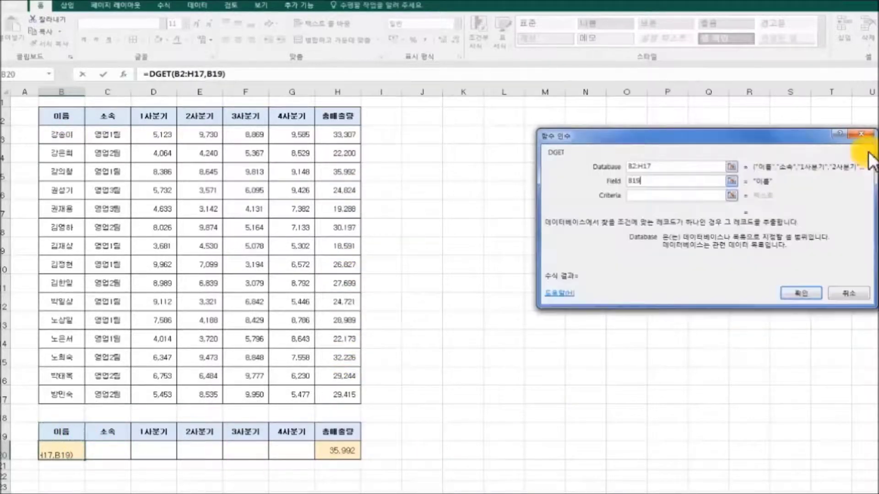
pyautogui.click(731, 196)
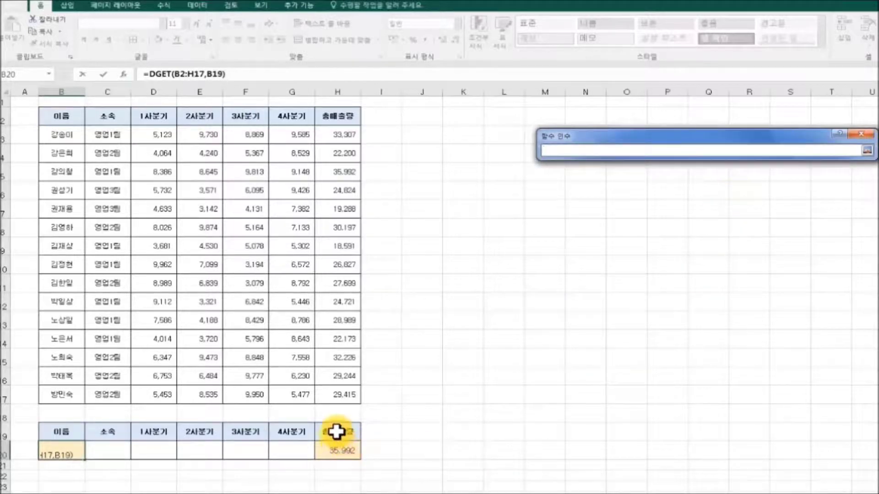
pyautogui.moveTo(336, 432); pyautogui.dragTo(337, 450)
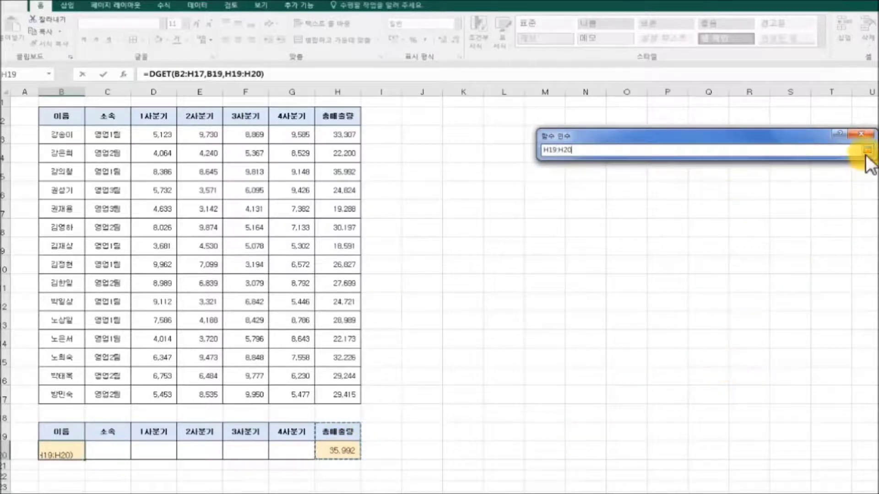
pyautogui.click(866, 152)
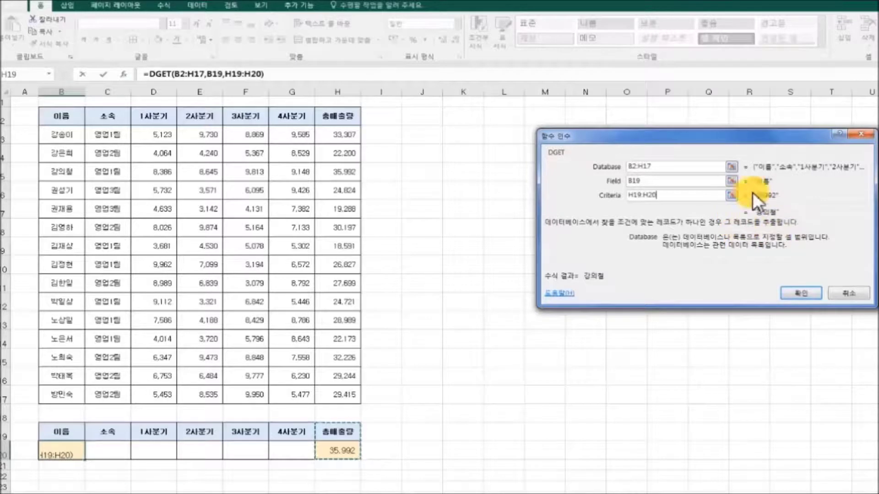
pyautogui.click(801, 293)
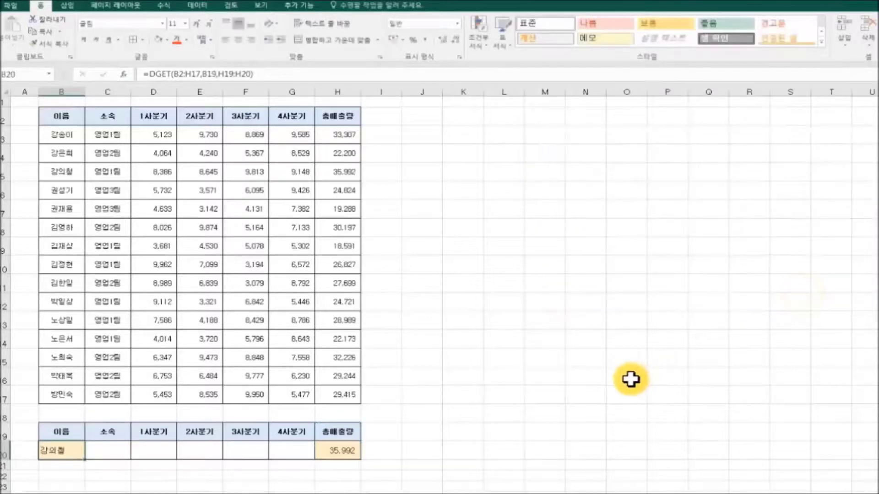
pyautogui.click(631, 379)
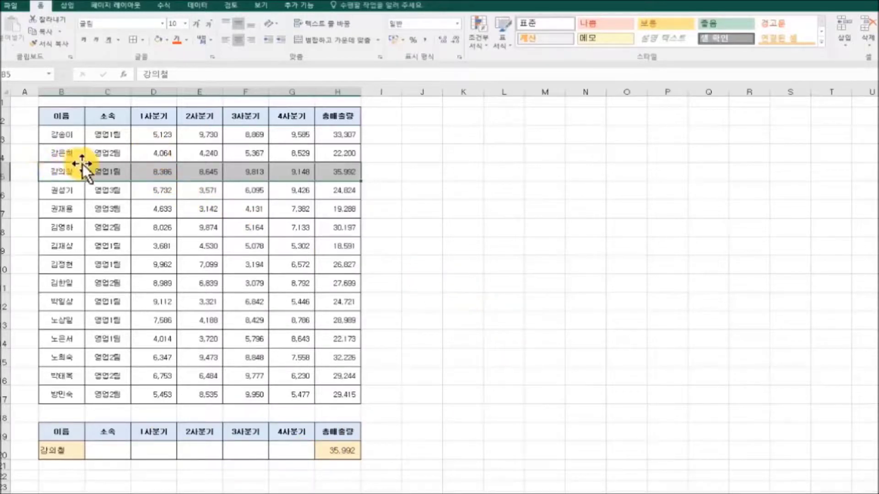
# Set the 1사분기 sales in D4, in the second salesperson's row, to 5,040
pyautogui.click(153, 152)
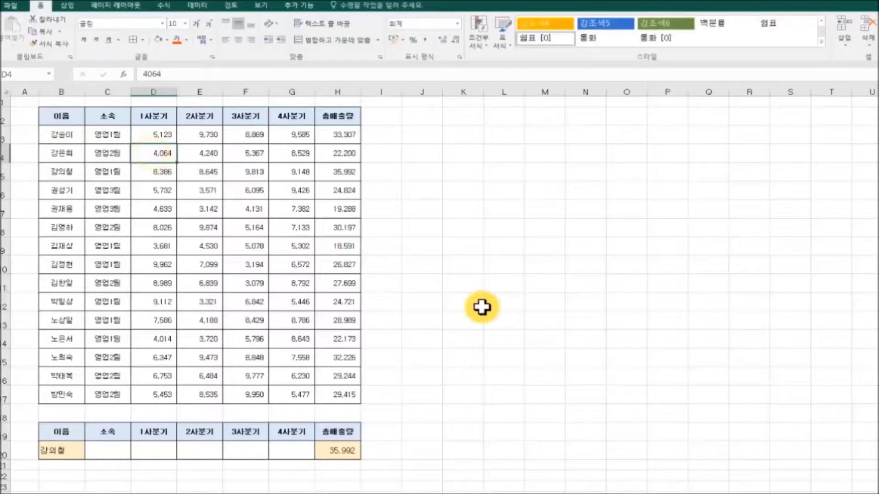
pyautogui.write('5')
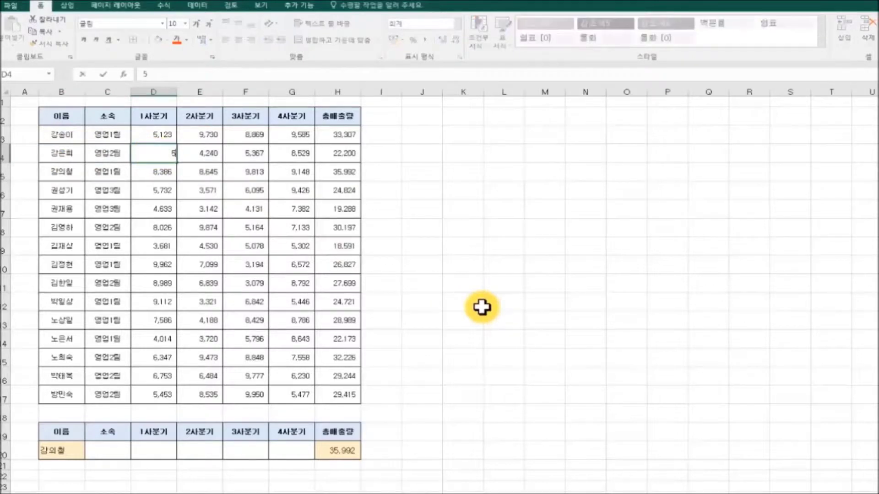
pyautogui.write(',040')
pyautogui.click(457, 261)
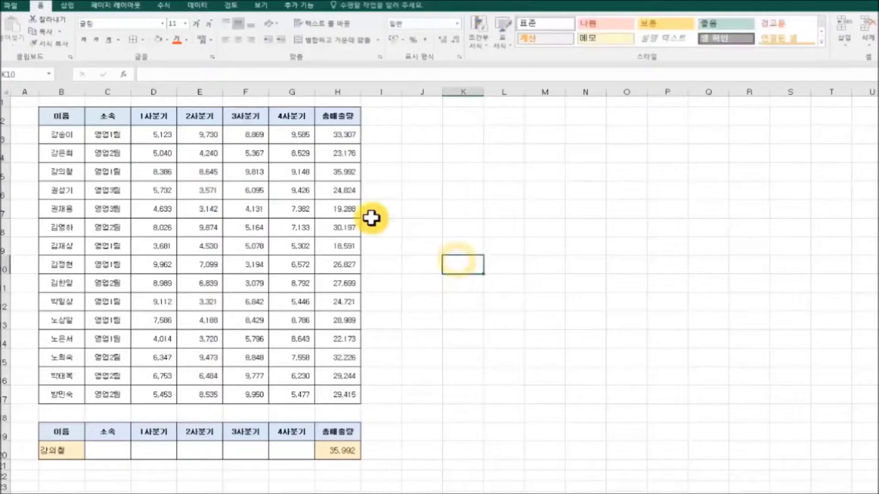
# Set the same salesperson's 3사분기 sales in F4 to 15000 and 4사분기 sales in G4 to 18500
pyautogui.click(252, 156)
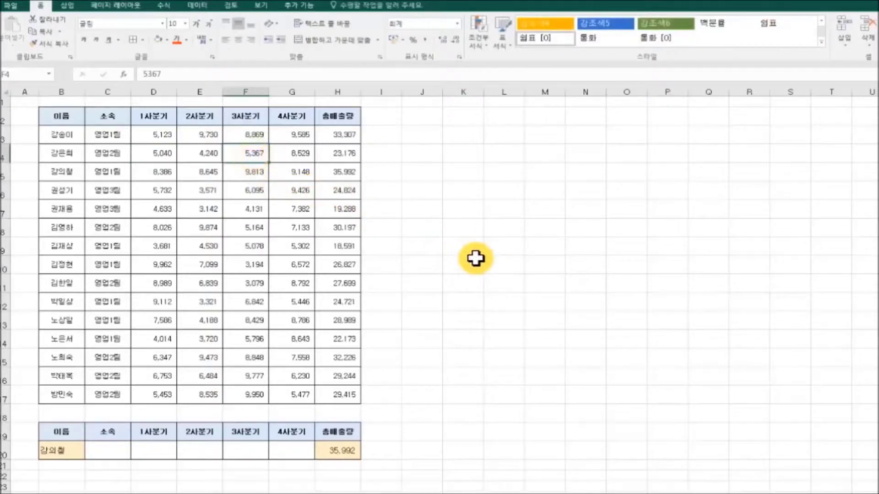
pyautogui.write('15')
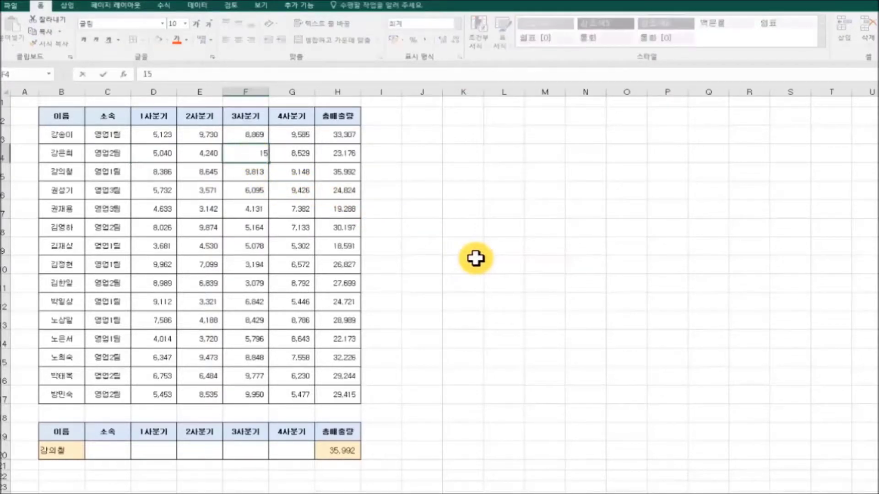
pyautogui.write('000')
pyautogui.click(478, 252)
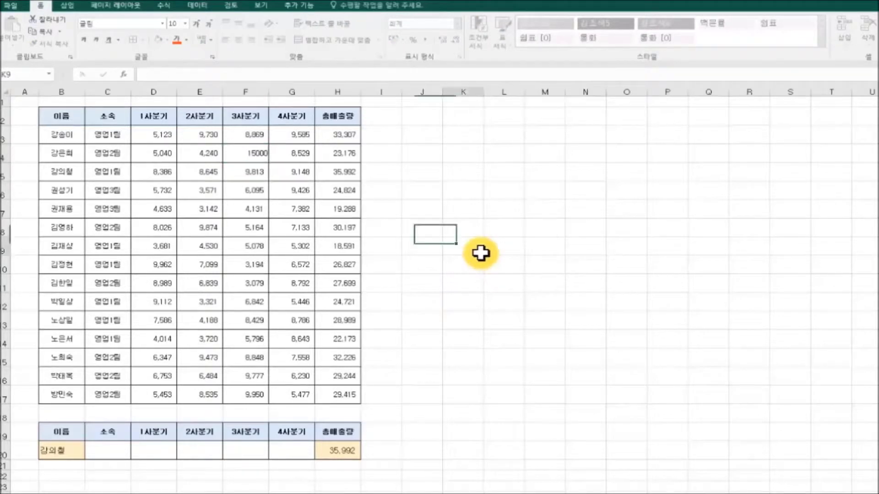
pyautogui.click(300, 155)
pyautogui.write('18500')
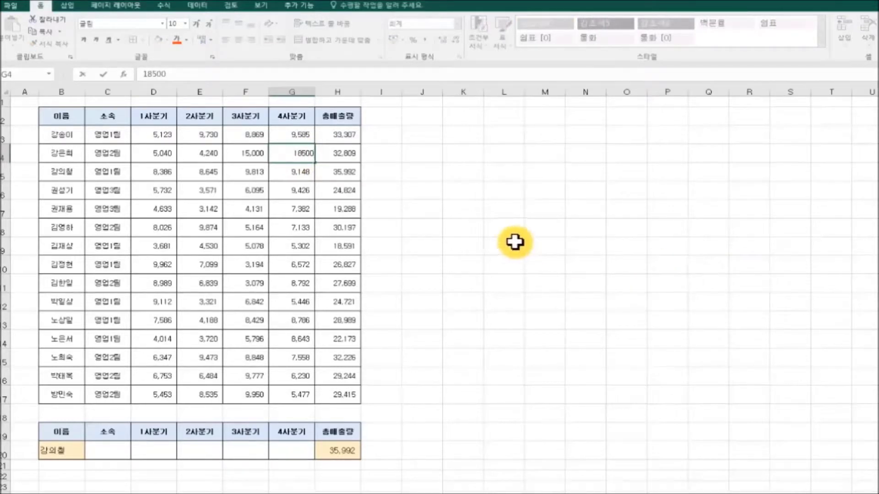
pyautogui.click(465, 209)
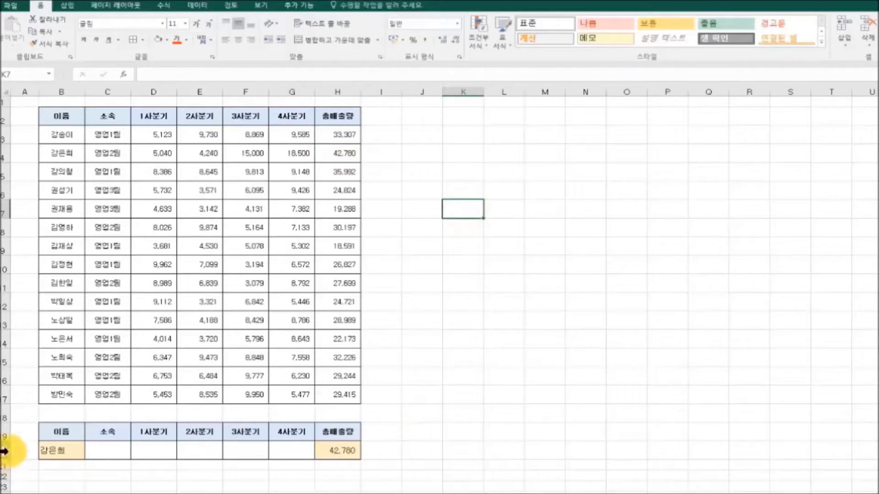